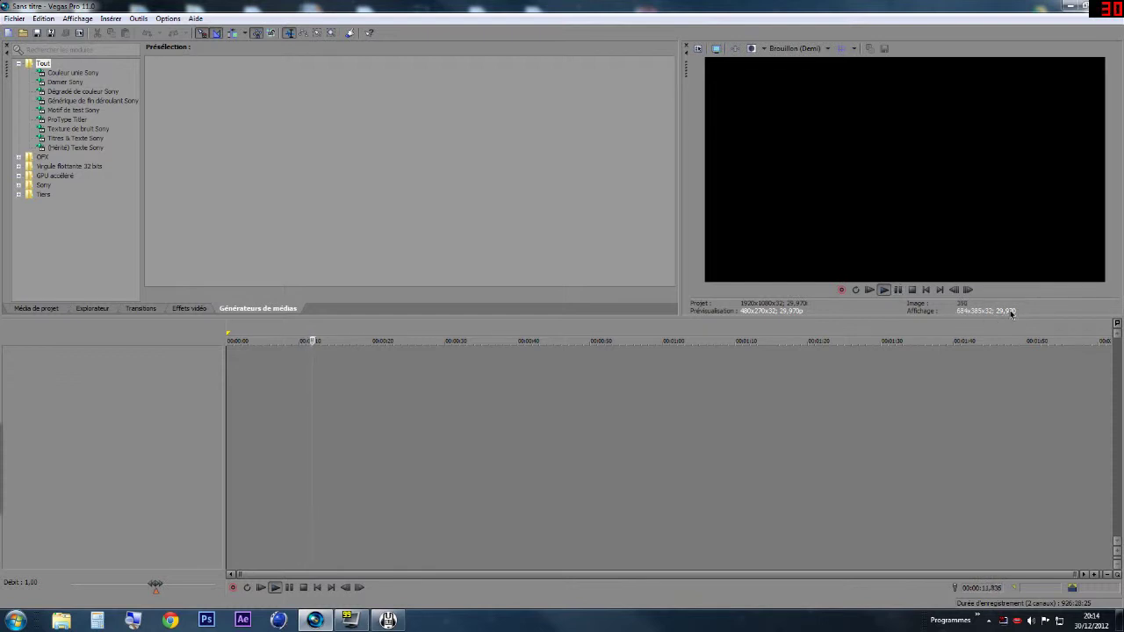
{"action": "left_click", "coordinate": [897, 290]}
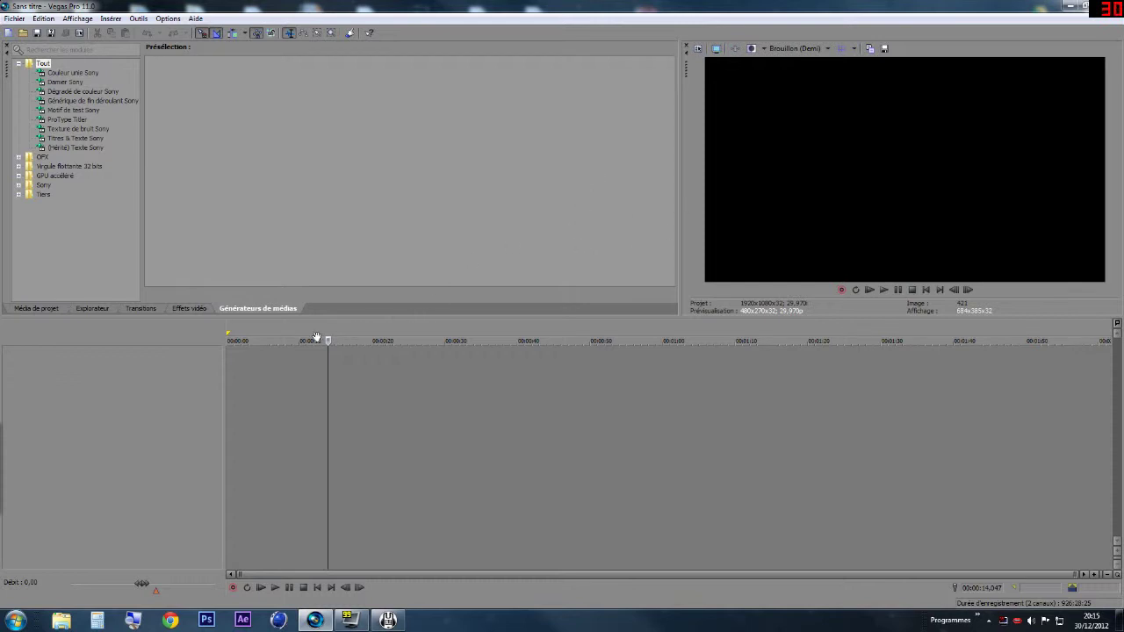
{"action": "key", "text": "space"}
{"action": "key", "text": "space"}
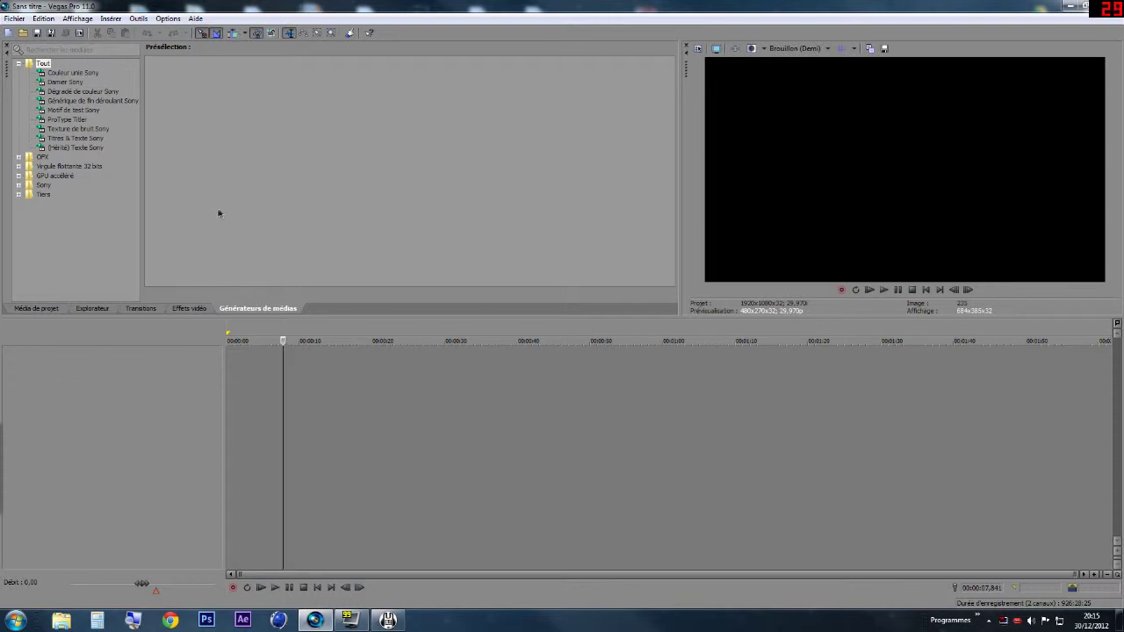
{"action": "key", "text": "space"}
{"action": "key", "text": "ctrl+r"}
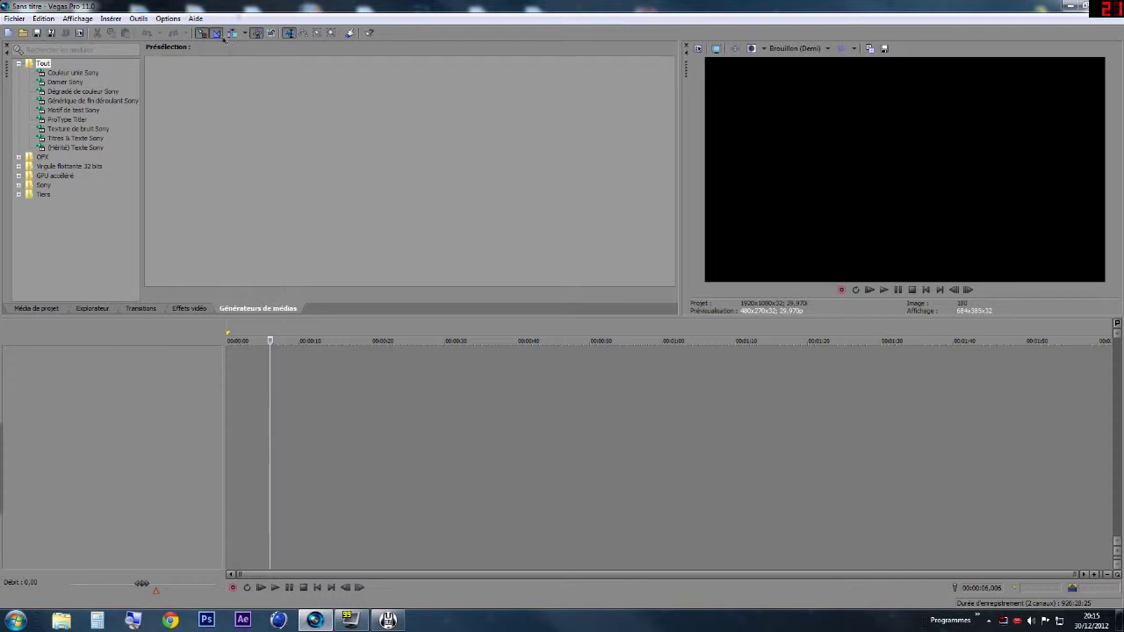
- Widen the media generator category list and the video preview pane slightly
{"action": "left_click_drag", "start_coordinate": [142, 103], "coordinate": [160, 104]}
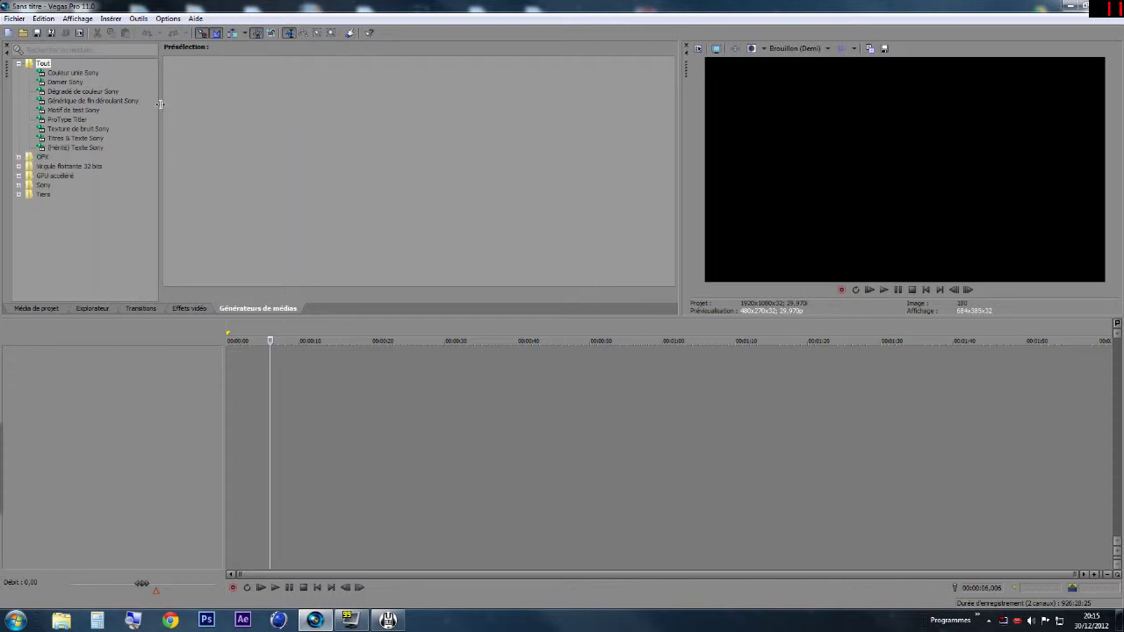
{"action": "mouse_move", "coordinate": [674, 91]}
{"action": "left_mouse_down"}
{"action": "mouse_move", "coordinate": [697, 101]}
{"action": "mouse_move", "coordinate": [663, 109]}
{"action": "left_mouse_up"}
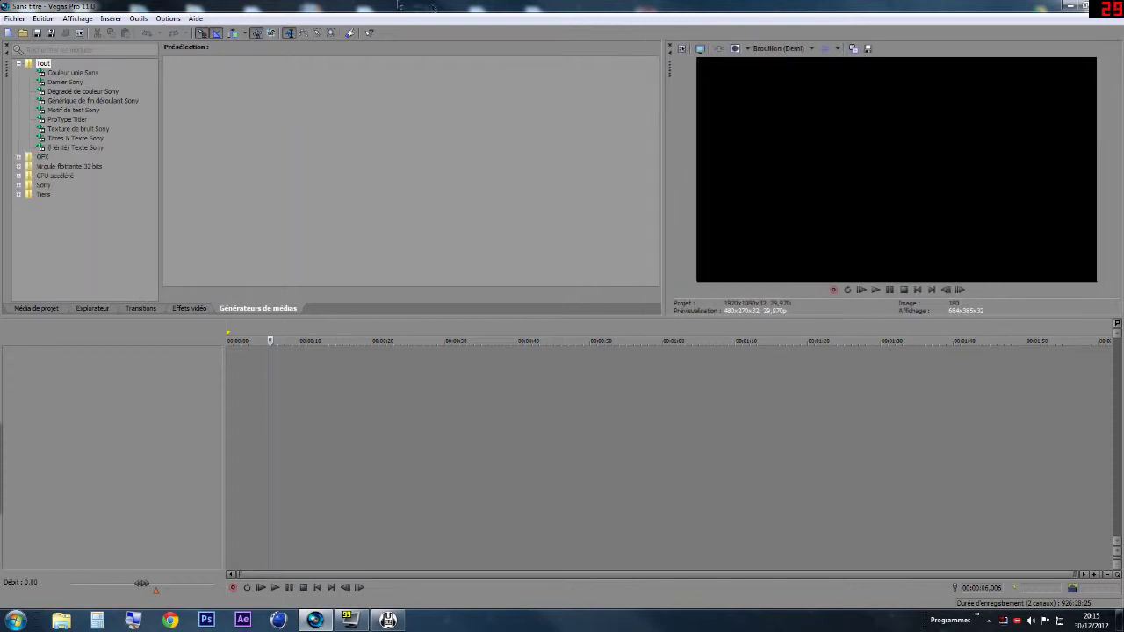
- Open the program preferences and show the video settings
{"action": "left_click", "coordinate": [165, 19]}
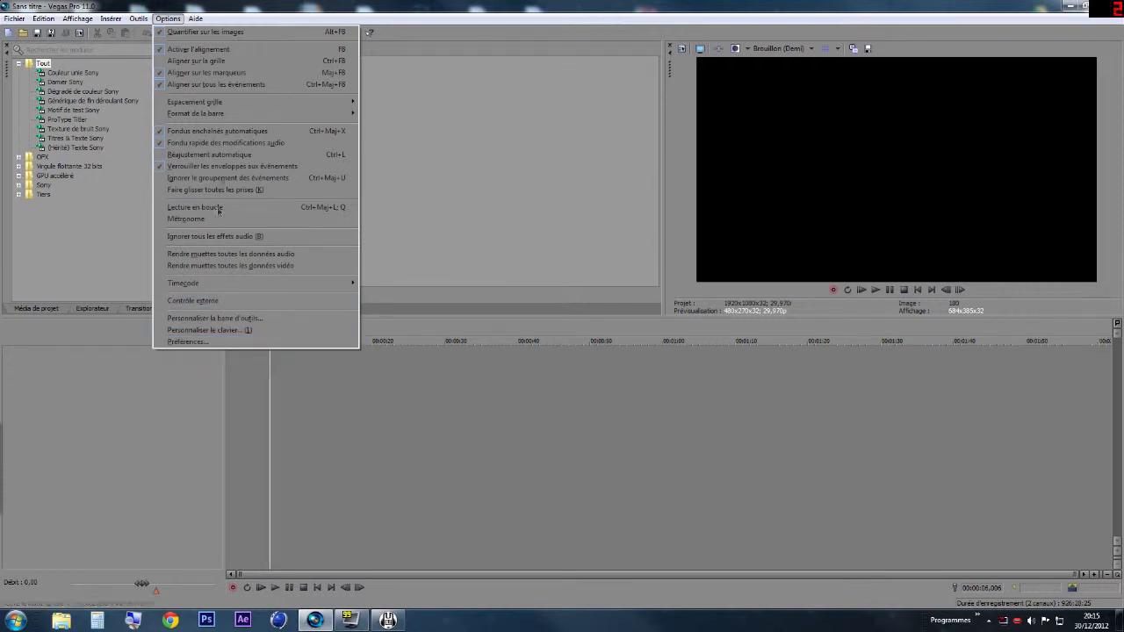
{"action": "left_click", "coordinate": [203, 343]}
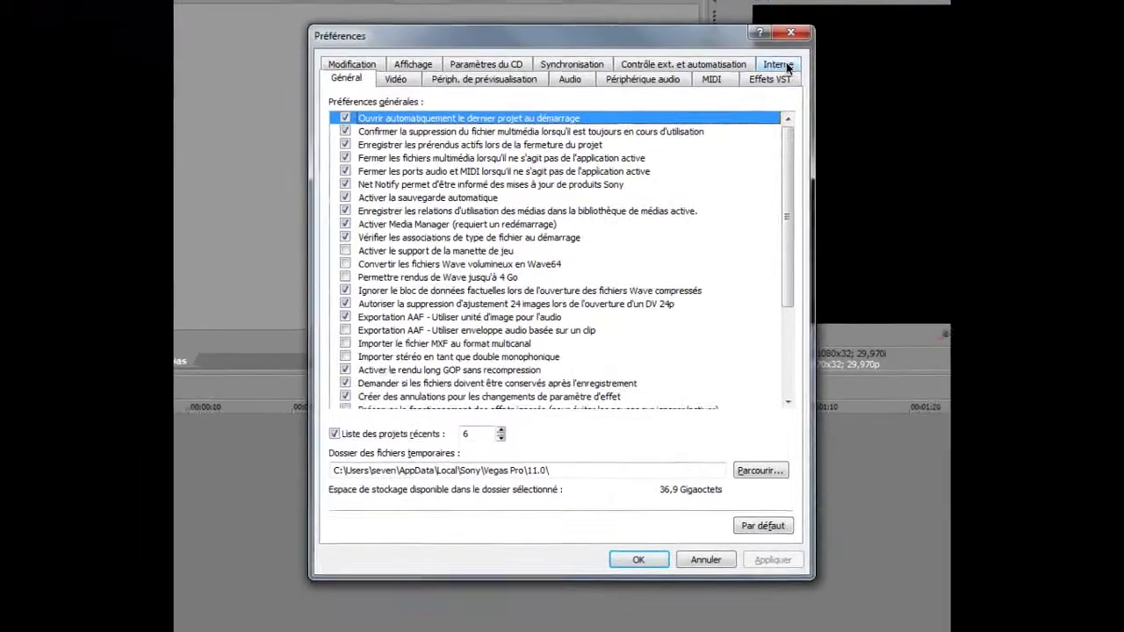
{"action": "left_click", "coordinate": [788, 68]}
{"action": "left_click", "coordinate": [355, 65]}
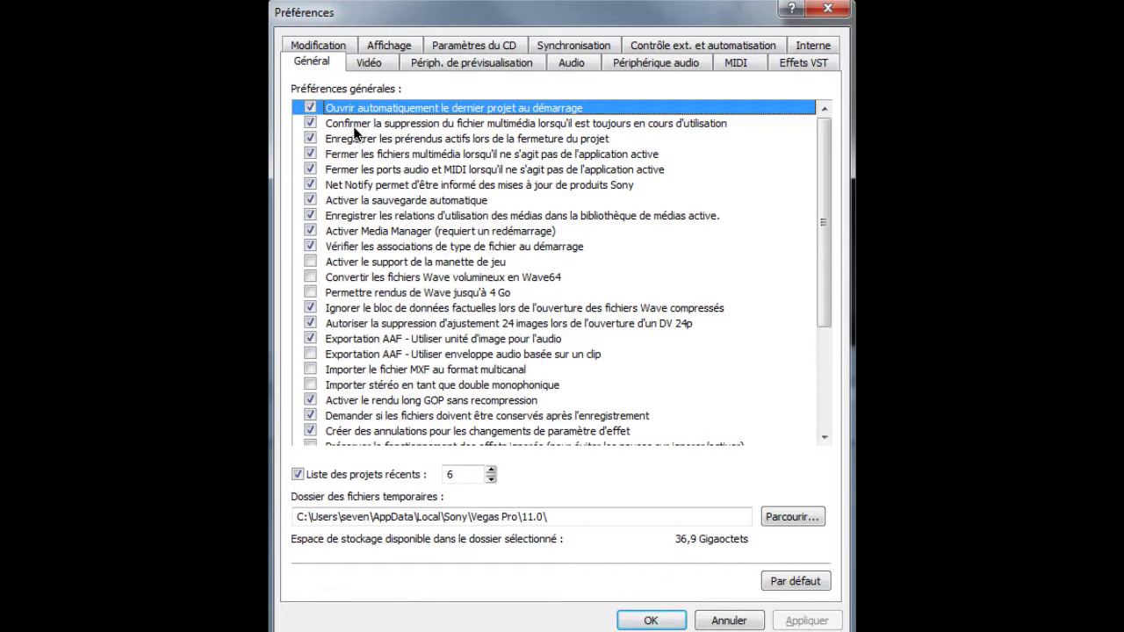
{"action": "left_click", "coordinate": [381, 63]}
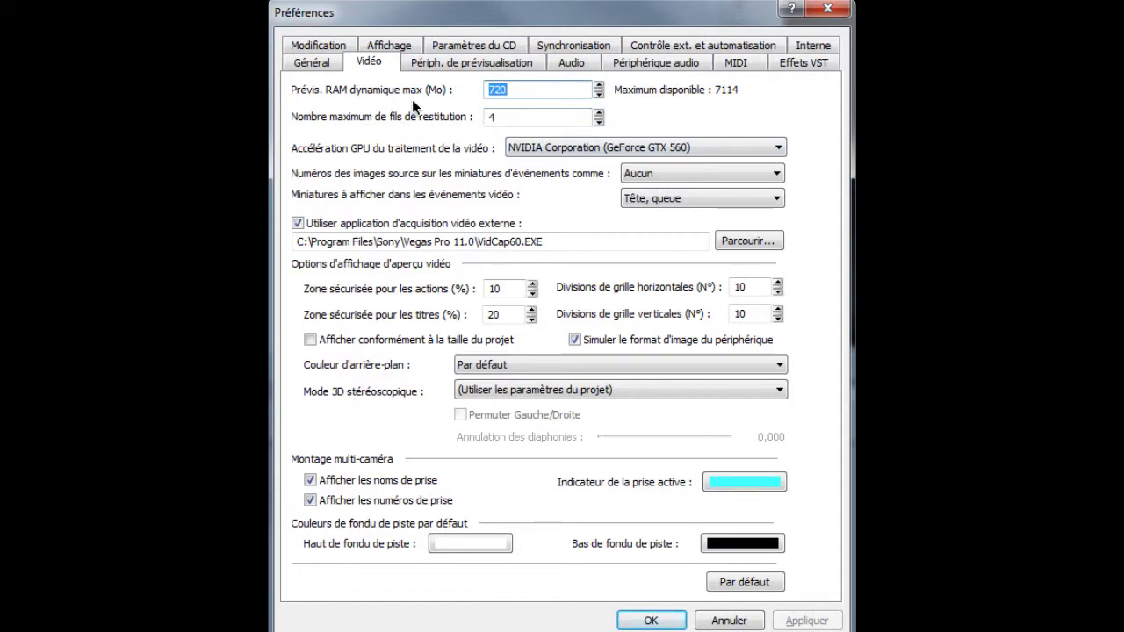
- Set the maximum dynamic RAM preview to 1 MB and the maximum number of rendering threads to 4
{"action": "left_click_drag", "start_coordinate": [593, 85], "coordinate": [651, 103]}
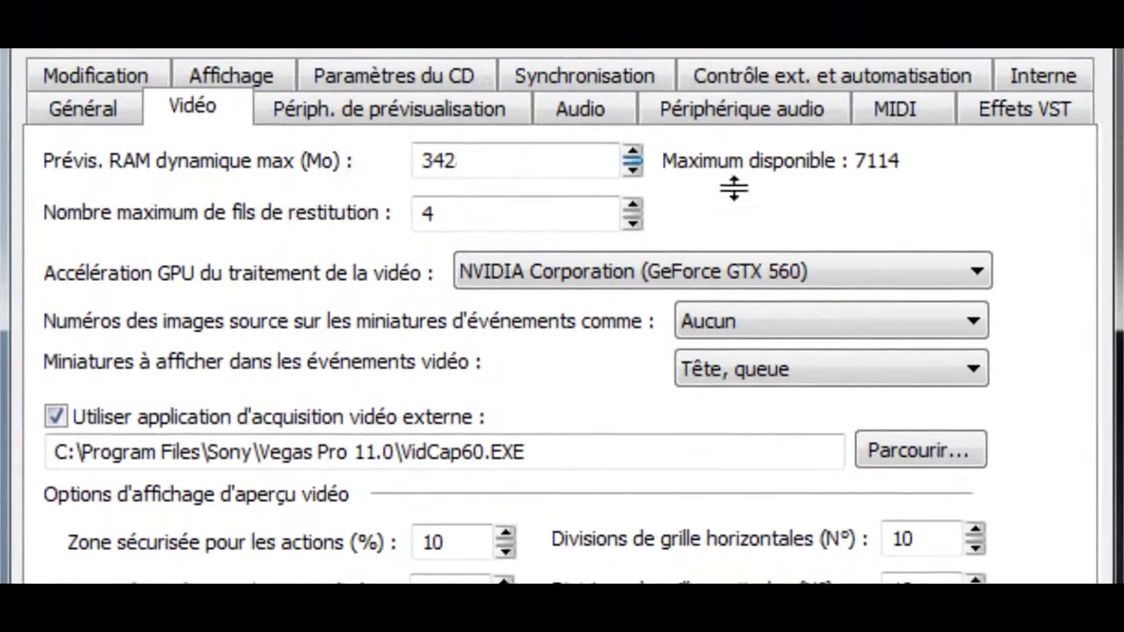
{"action": "left_click_drag", "start_coordinate": [733, 187], "coordinate": [734, 187]}
{"action": "mouse_move", "coordinate": [647, 211]}
{"action": "left_mouse_down"}
{"action": "mouse_move", "coordinate": [673, 321]}
{"action": "mouse_move", "coordinate": [634, 268]}
{"action": "mouse_move", "coordinate": [633, 202]}
{"action": "left_mouse_up"}
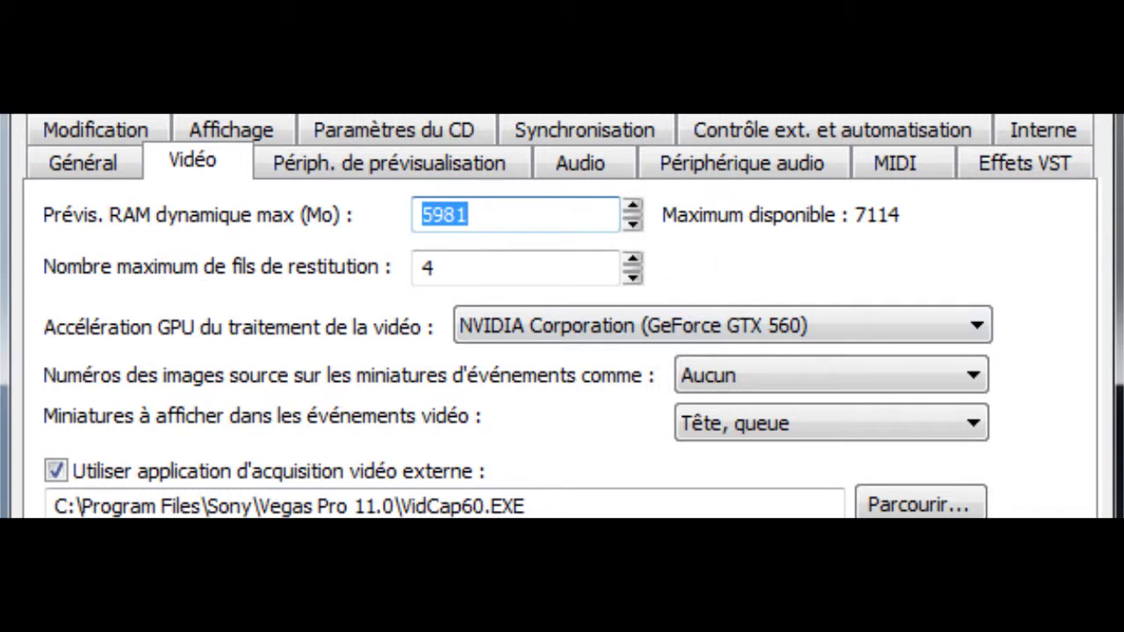
{"action": "type", "text": "1"}
{"action": "key", "text": "Tab"}
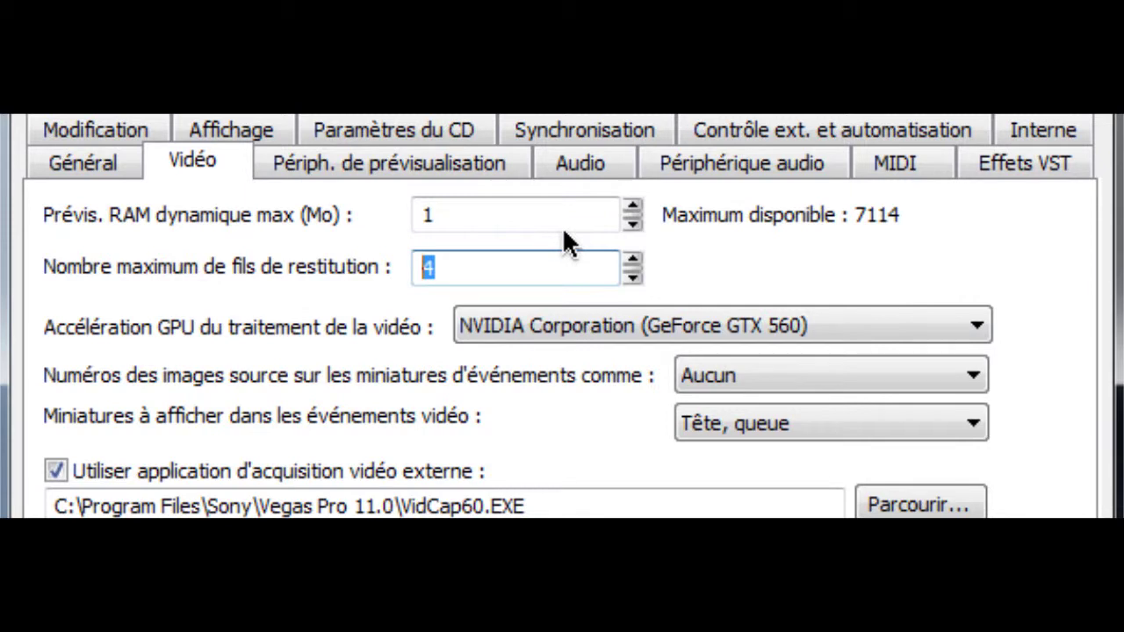
{"action": "type", "text": "1"}
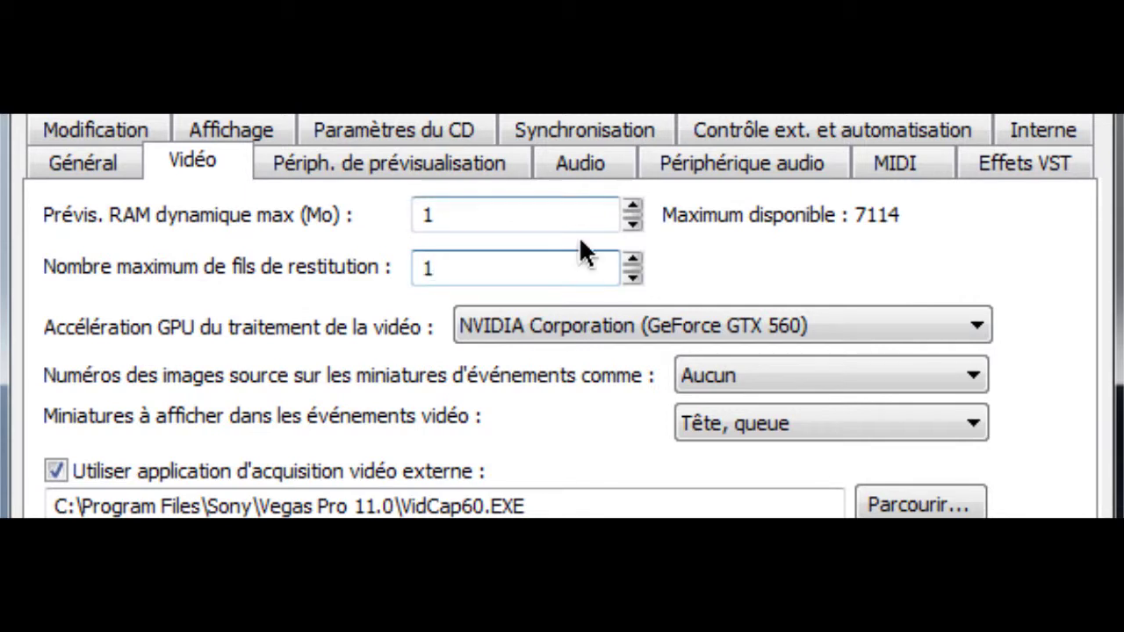
{"action": "double_click", "coordinate": [551, 266]}
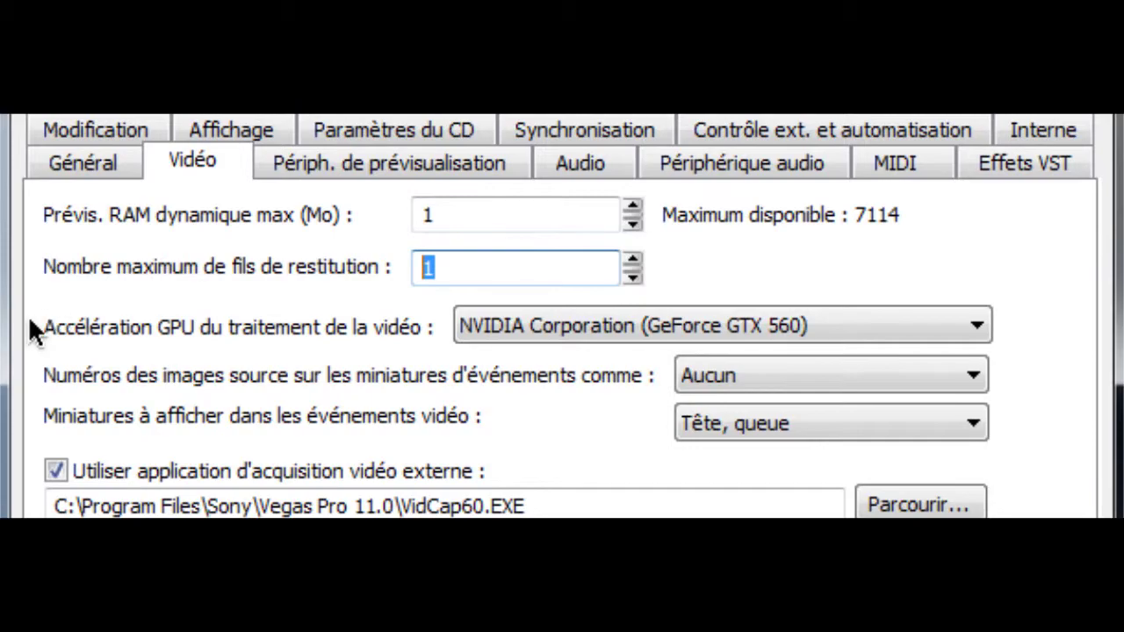
{"action": "type", "text": "4"}
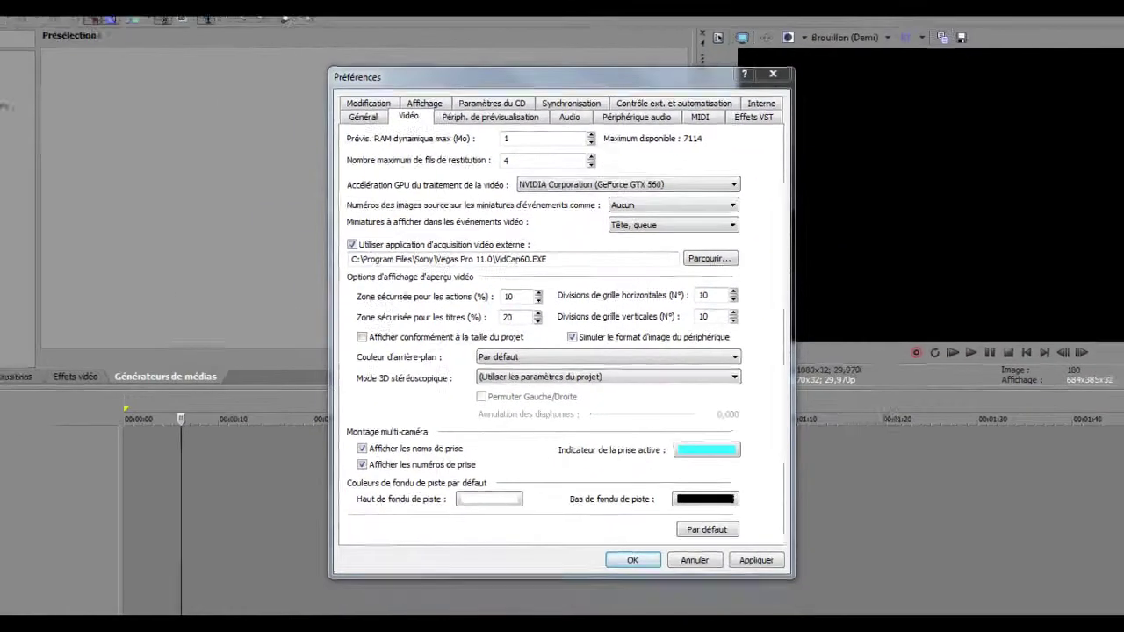
- Check the processor core graphs in the Windows Task Manager's performance view and close the Task Manager
{"action": "right_click", "coordinate": [505, 619]}
{"action": "left_click", "coordinate": [527, 590]}
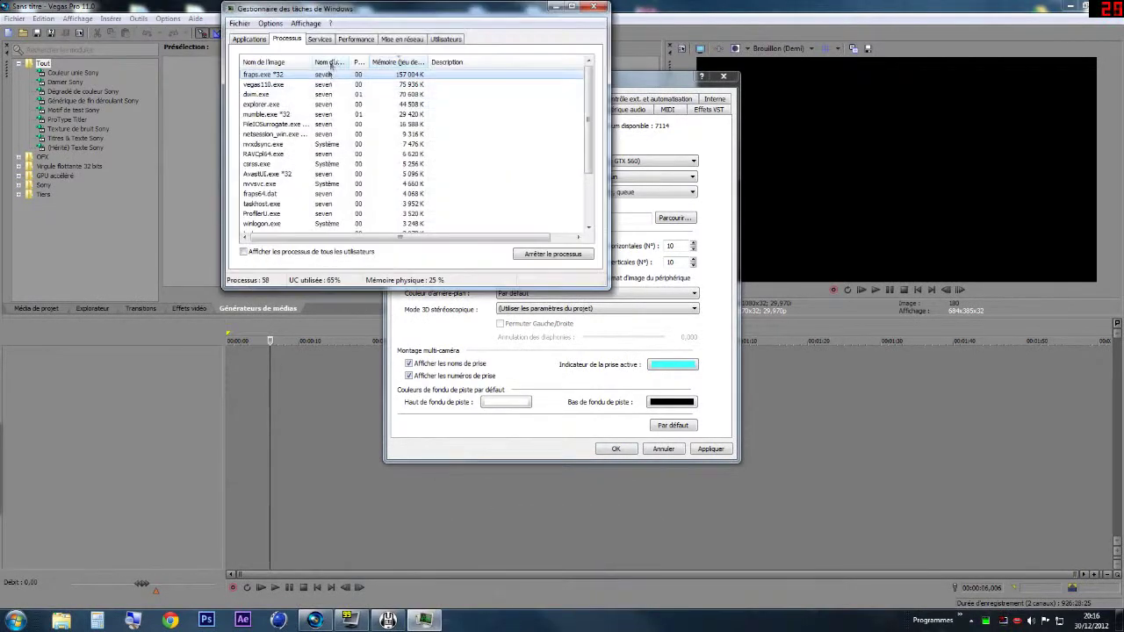
{"action": "left_click", "coordinate": [355, 40]}
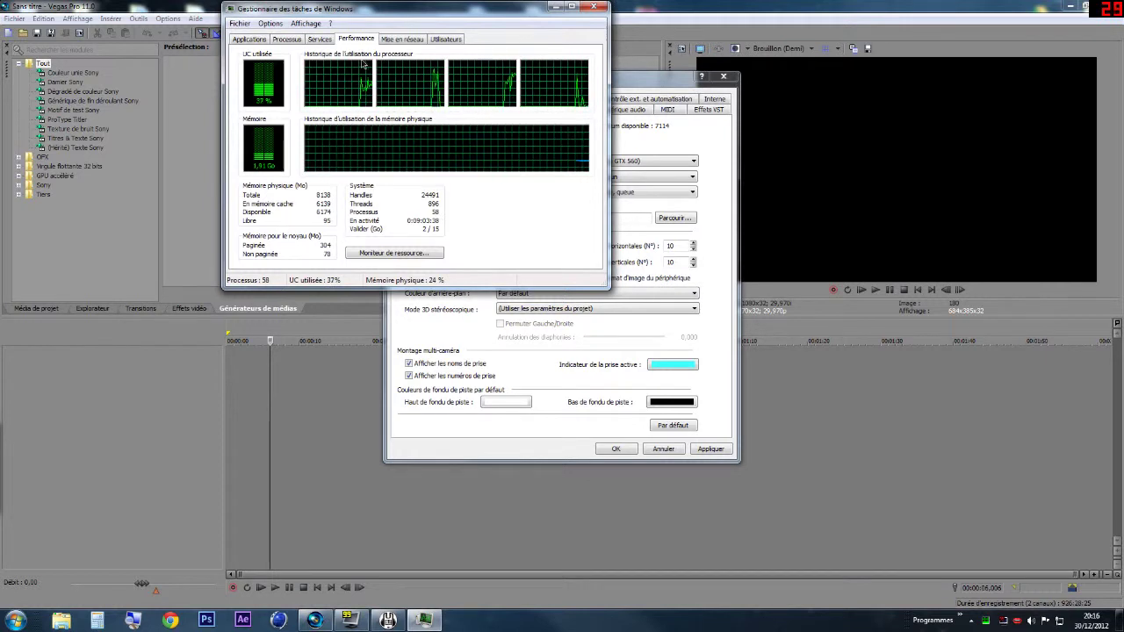
{"action": "left_click", "coordinate": [593, 8]}
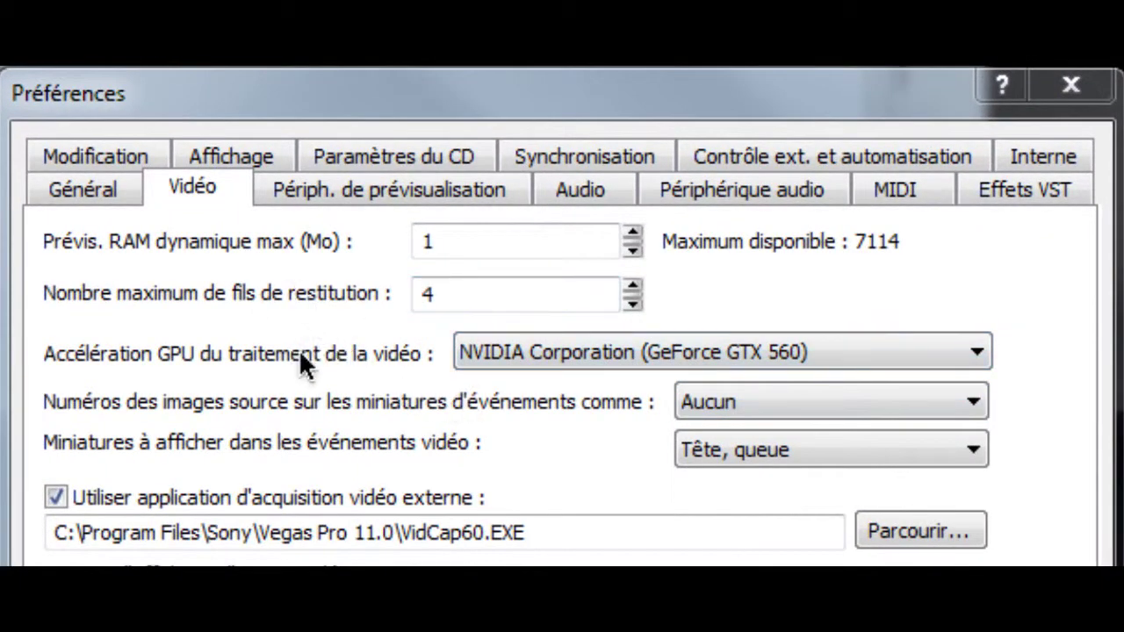
- Switch the GPU acceleration of video processing to Désactivé and back to NVIDIA Corporation (GeForce GTX 560)
{"action": "left_click", "coordinate": [689, 355]}
{"action": "left_click", "coordinate": [667, 354]}
{"action": "left_click", "coordinate": [622, 355]}
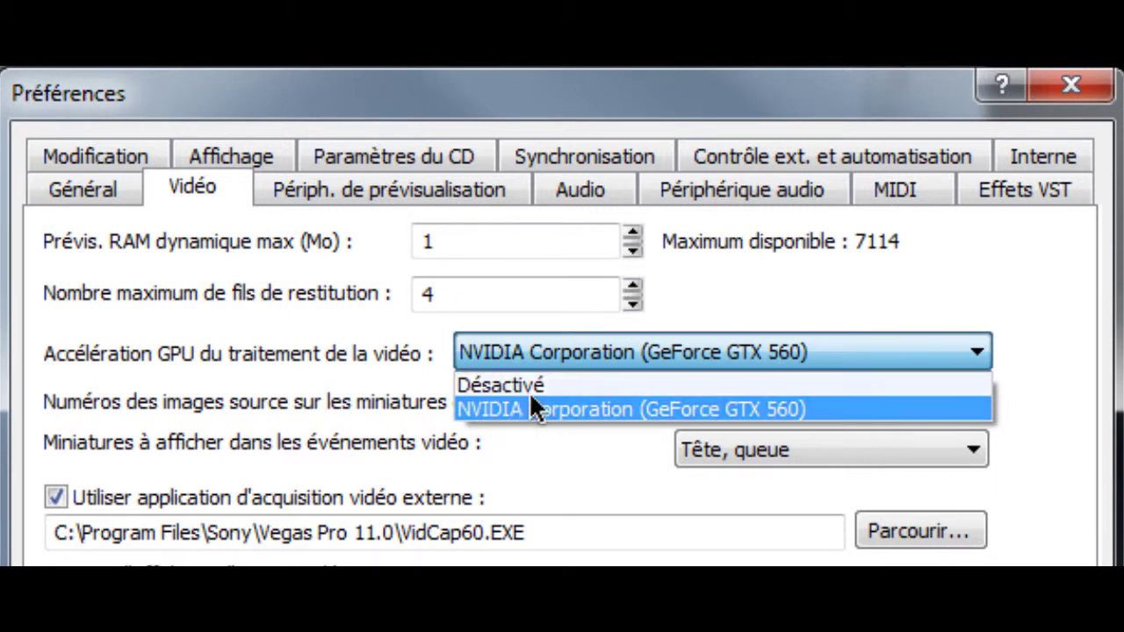
{"action": "left_click", "coordinate": [530, 389]}
{"action": "left_click", "coordinate": [526, 356]}
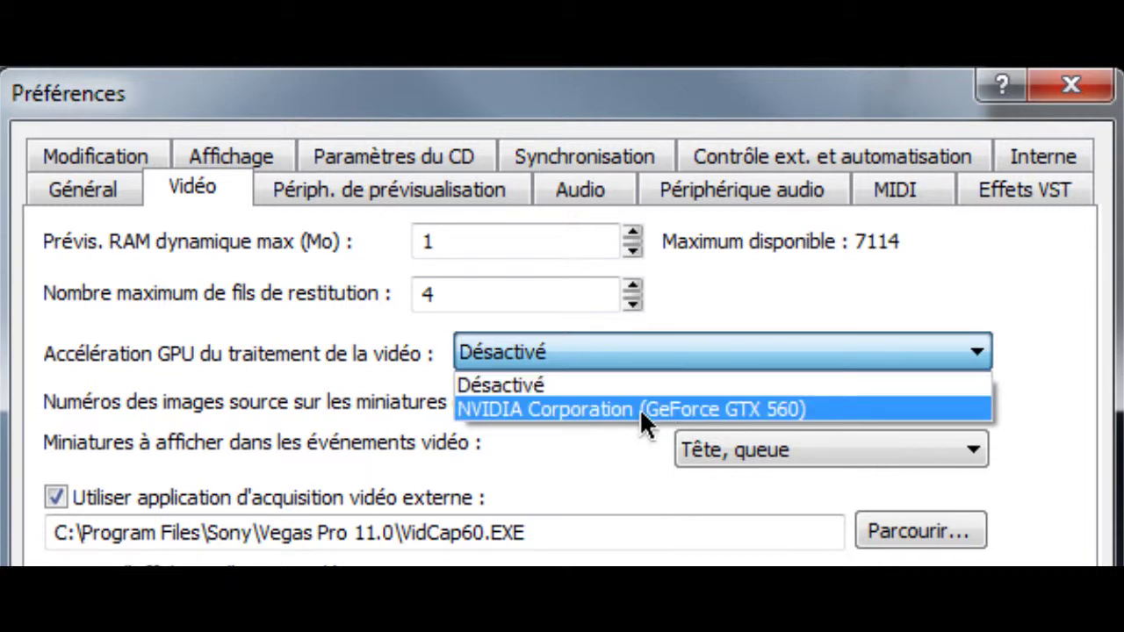
{"action": "left_click", "coordinate": [531, 405]}
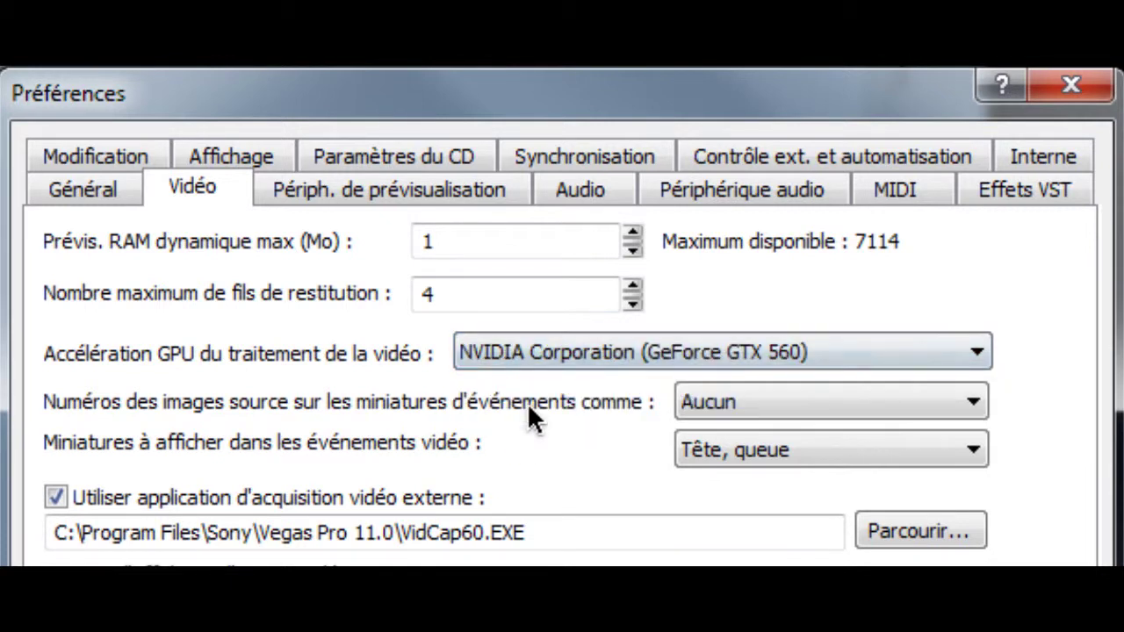
{"action": "left_click", "coordinate": [719, 404]}
{"action": "left_click", "coordinate": [718, 404]}
{"action": "left_click", "coordinate": [718, 404]}
{"action": "left_click", "coordinate": [720, 409]}
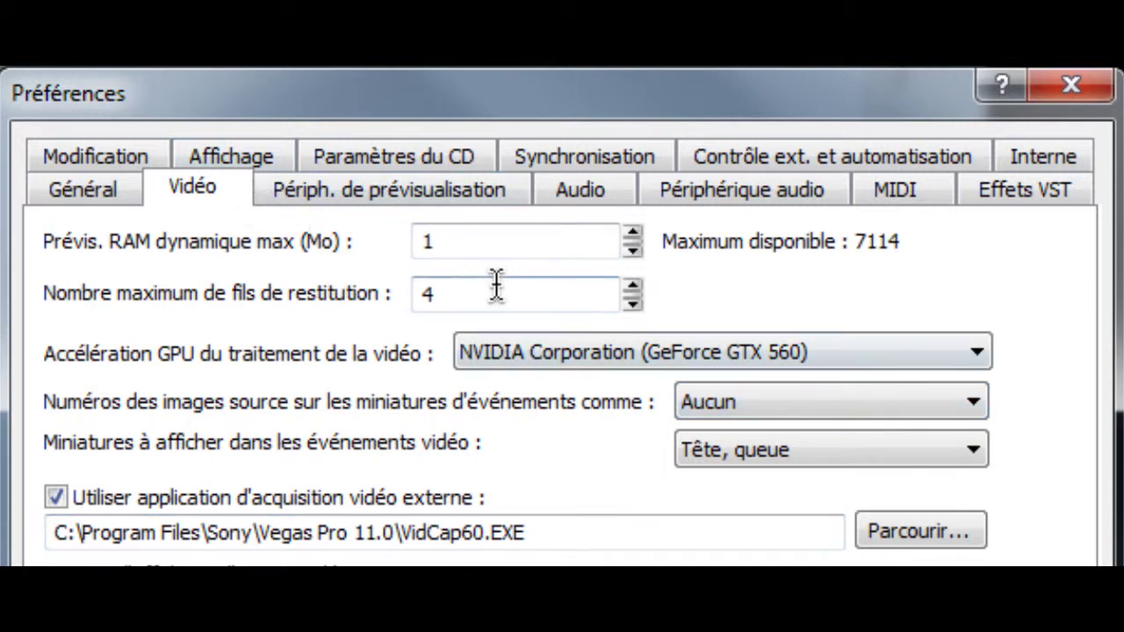
{"action": "left_click", "coordinate": [519, 352]}
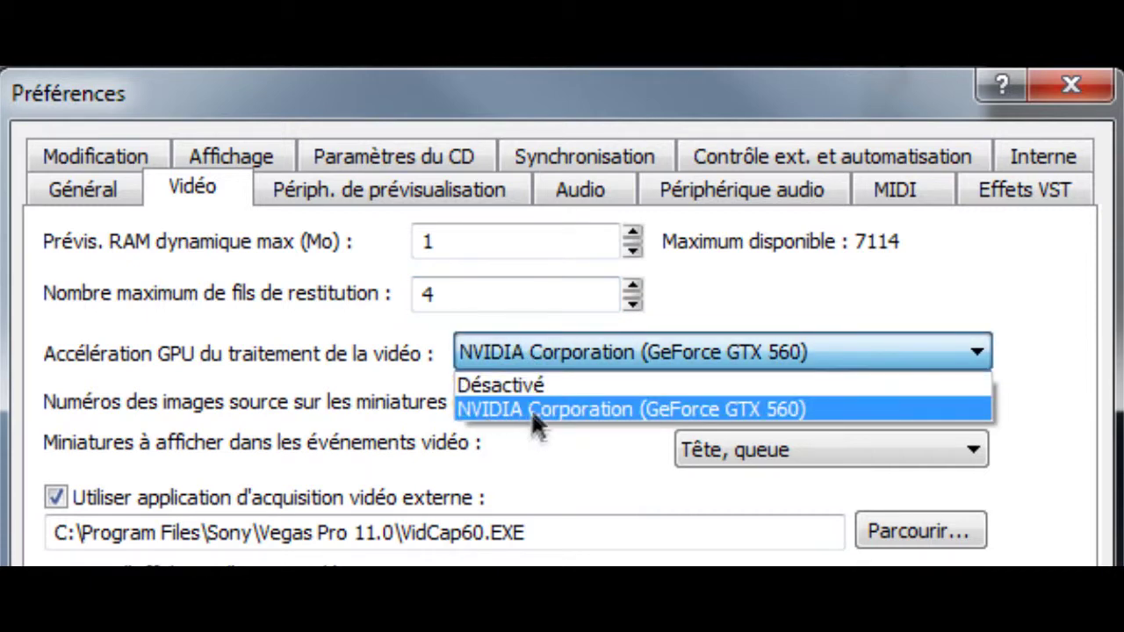
{"action": "left_click", "coordinate": [545, 362]}
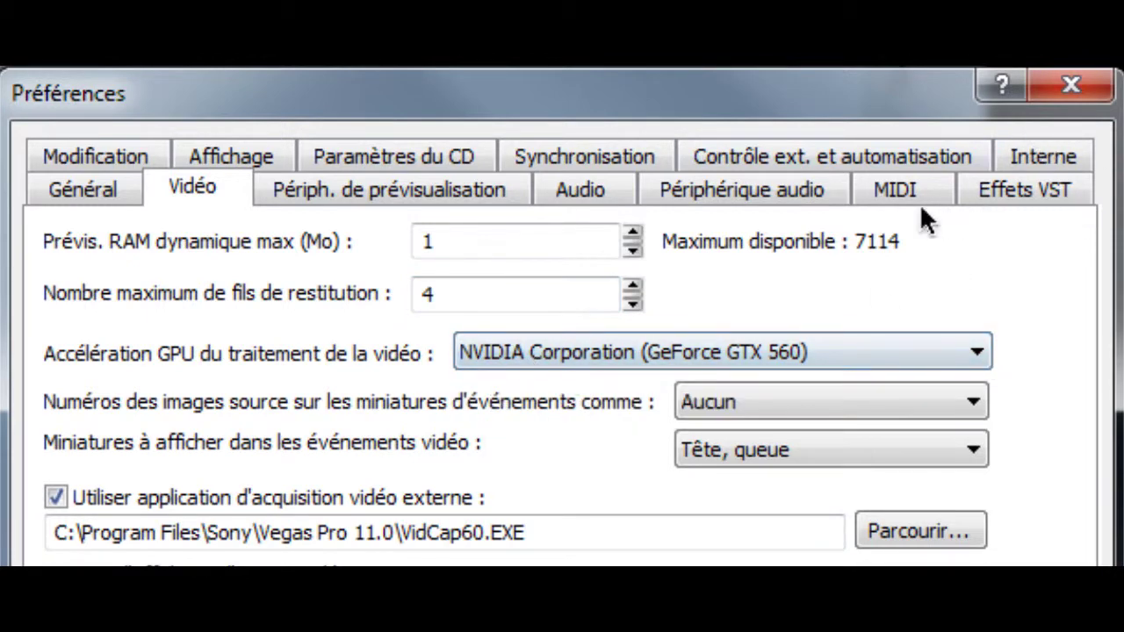
- Show the hidden internal settings in the preferences and move the dialog away from the video preview
{"action": "left_click", "coordinate": [390, 197]}
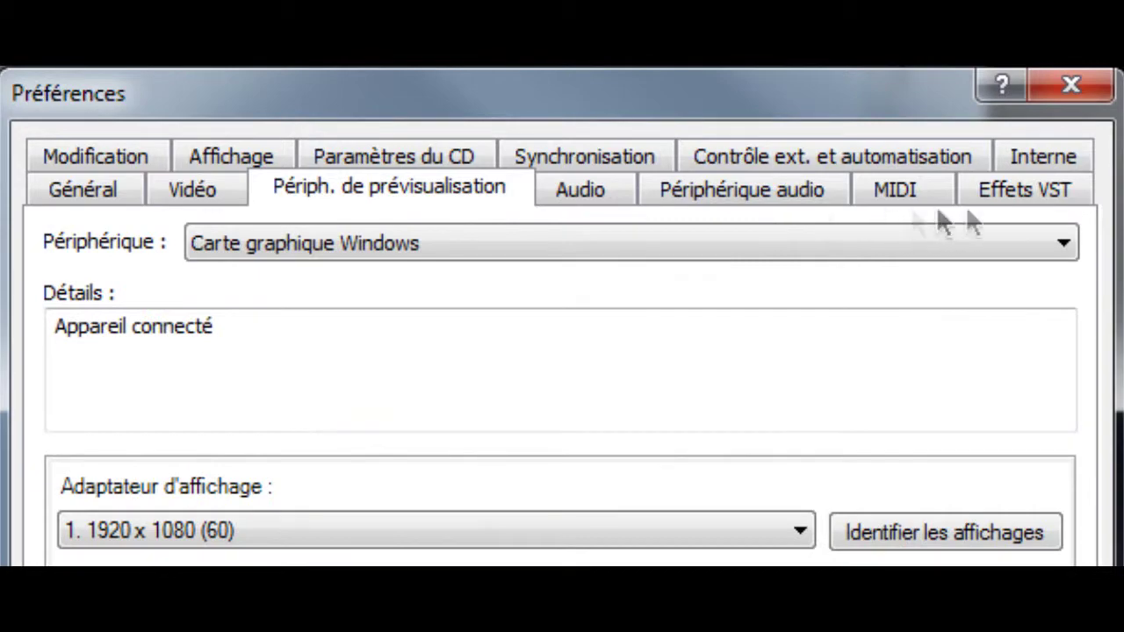
{"action": "left_click", "coordinate": [1049, 158]}
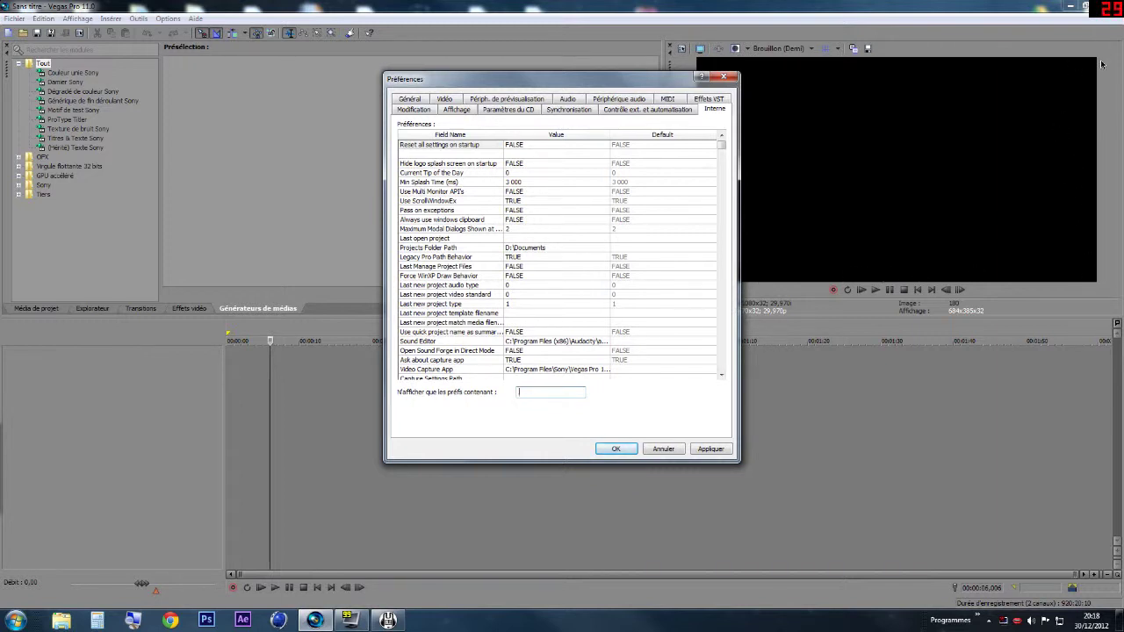
{"action": "left_click_drag", "start_coordinate": [522, 79], "coordinate": [286, 26]}
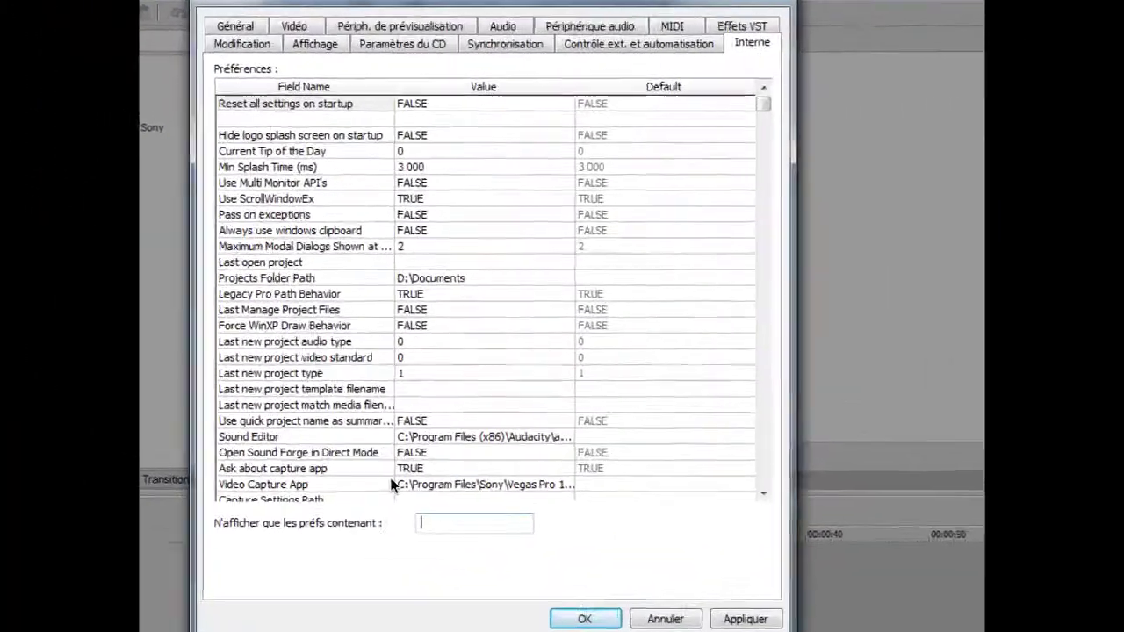
- Filter the internal preferences by the text "show pro"
{"action": "type", "text": "show"}
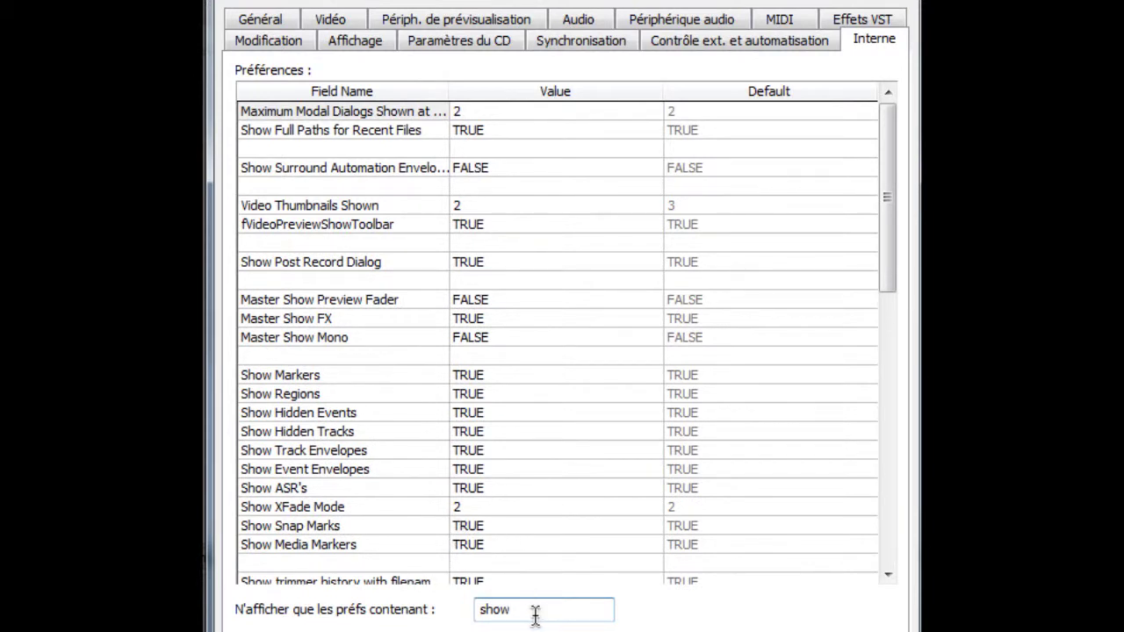
{"action": "type", "text": " pre"}
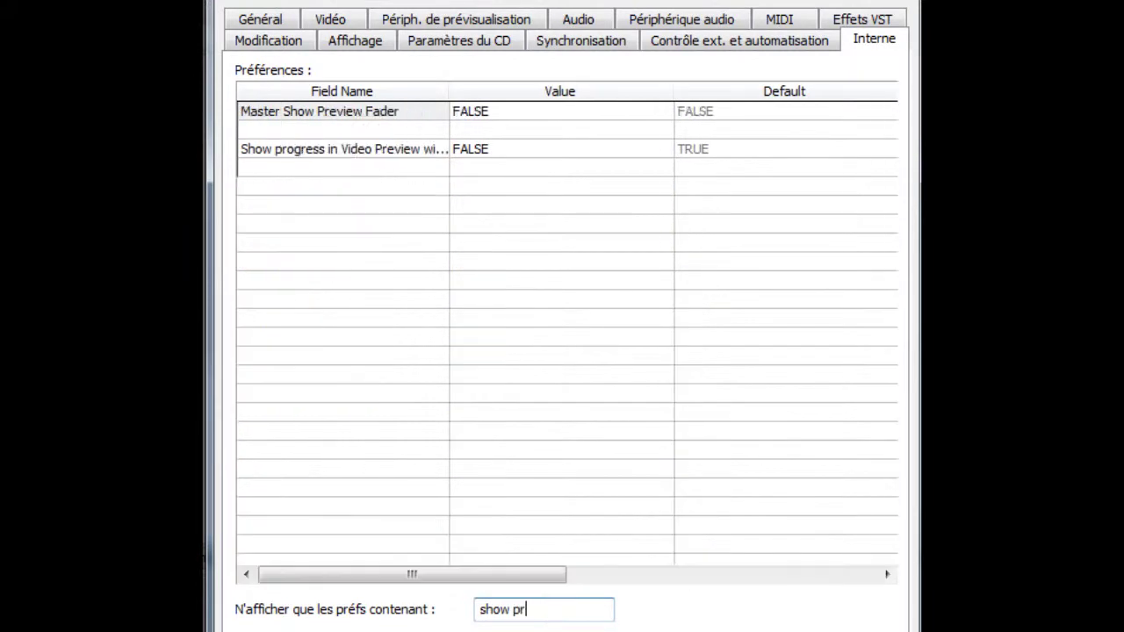
{"action": "key", "text": "BackSpace"}
{"action": "key", "text": "BackSpace"}
{"action": "key", "text": "BackSpace"}
{"action": "key", "text": "BackSpace"}
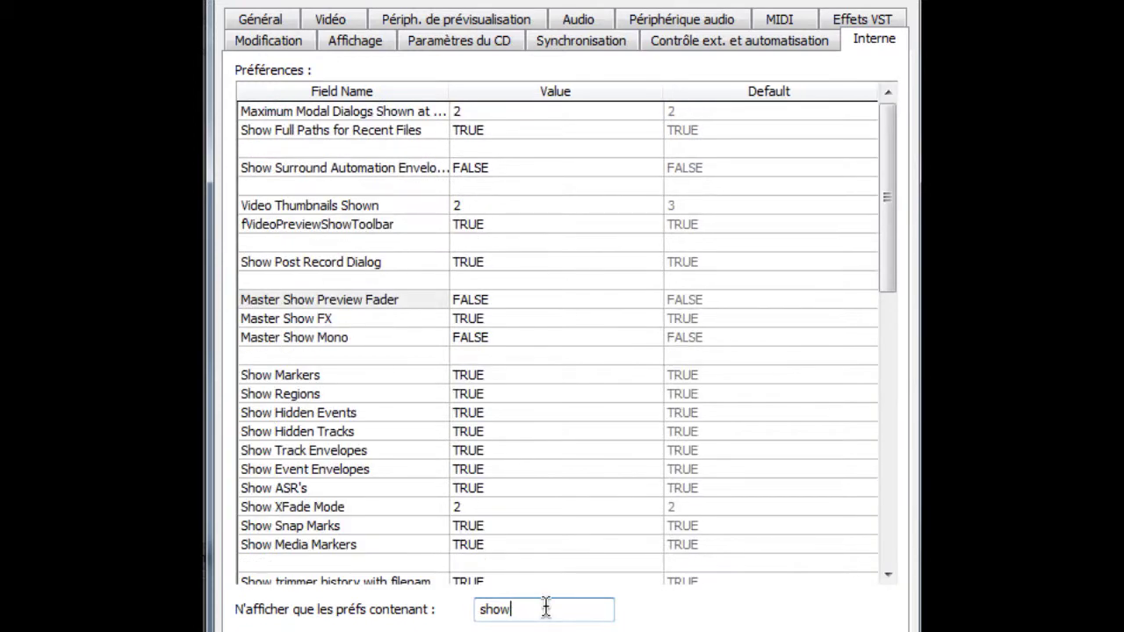
{"action": "type", "text": "pr"}
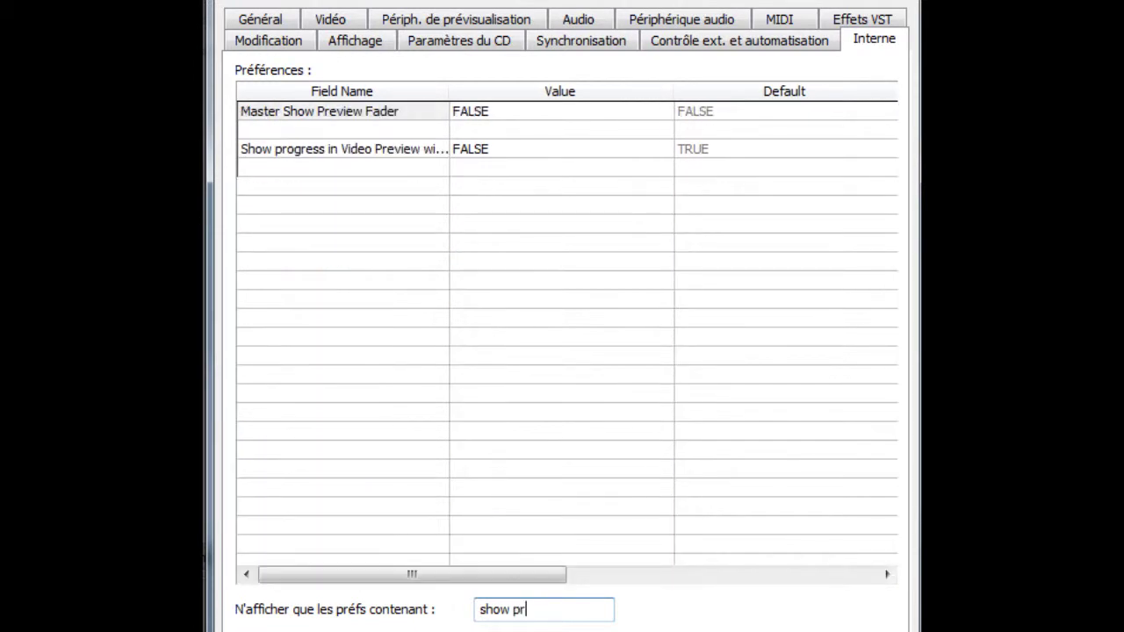
{"action": "type", "text": "o"}
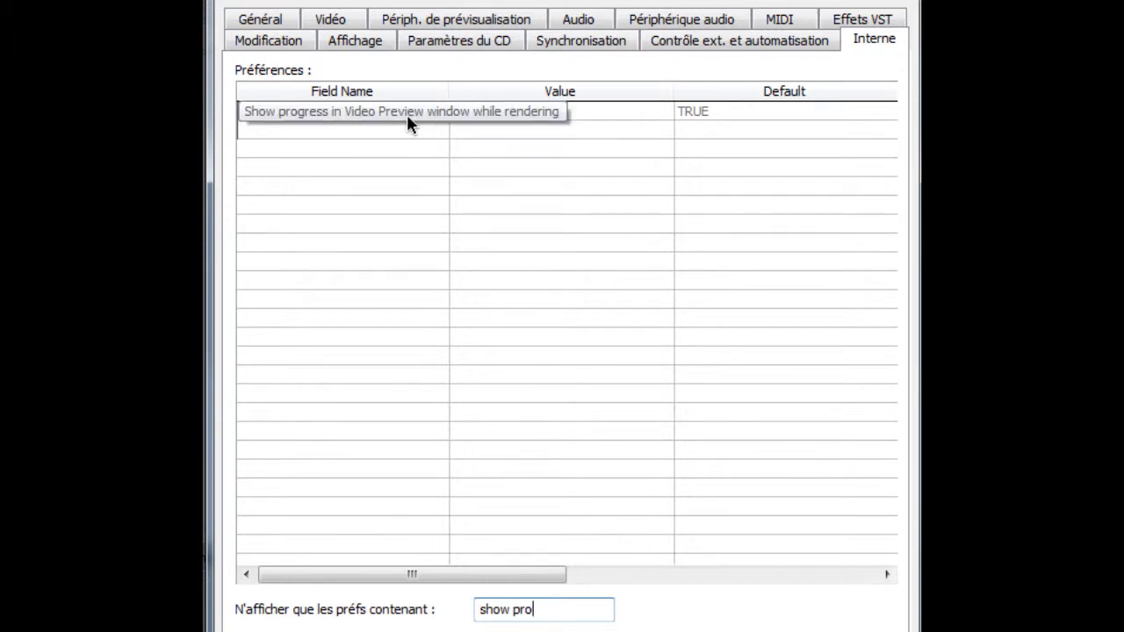
- Set "Show progress in Video Preview window while rendering" to FALSE and accept the preferences
{"action": "double_click", "coordinate": [515, 112]}
{"action": "left_click", "coordinate": [508, 111]}
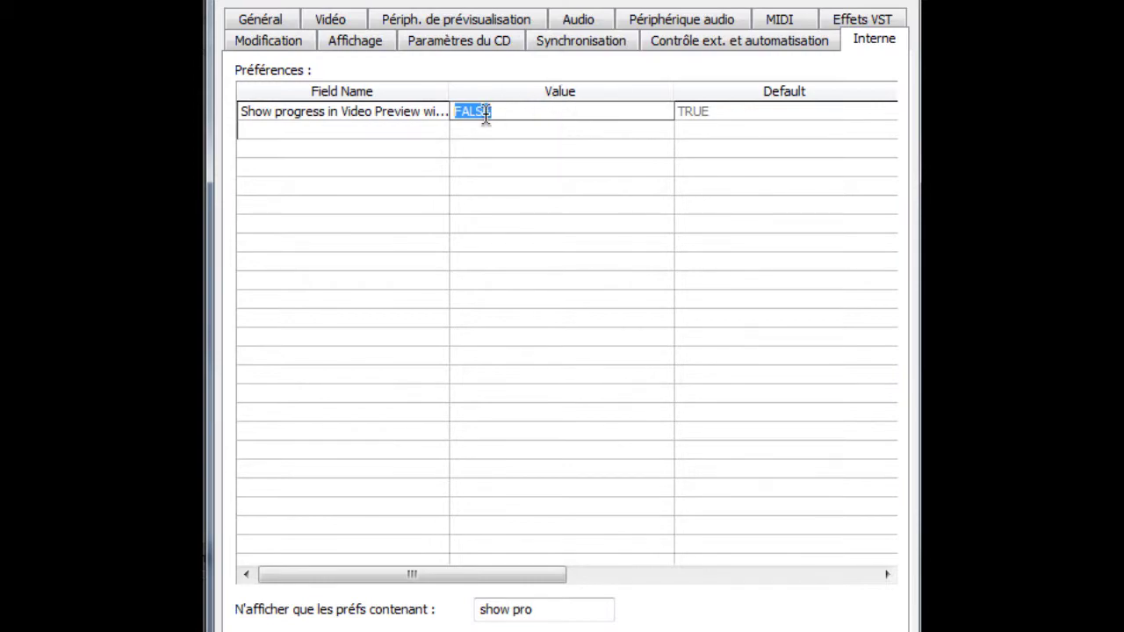
{"action": "type", "text": "F"}
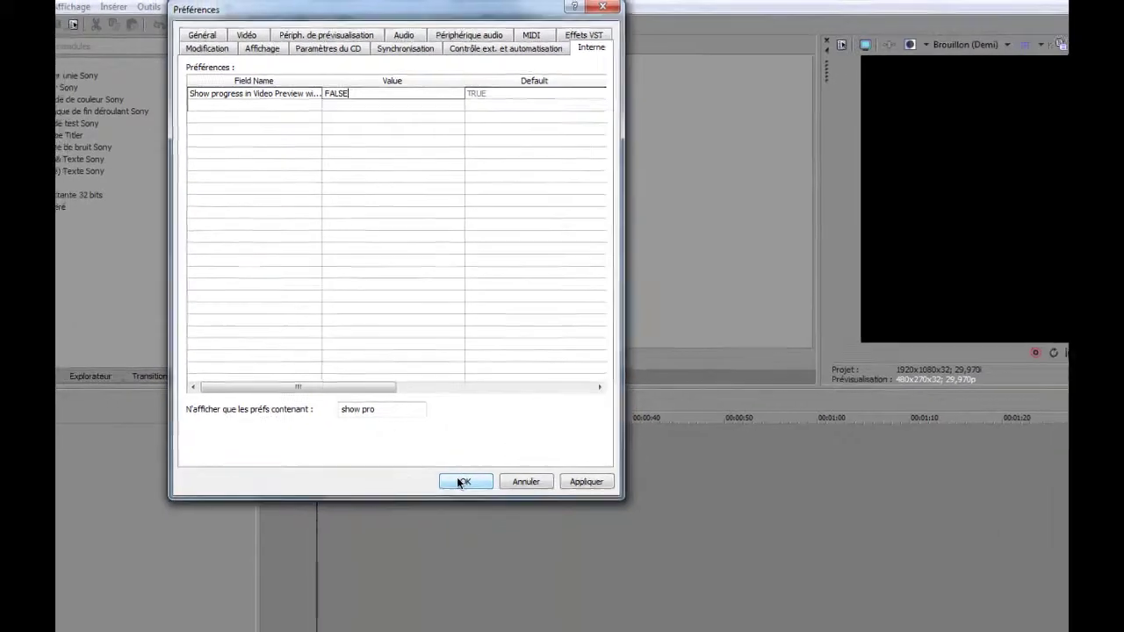
{"action": "left_click", "coordinate": [461, 482]}
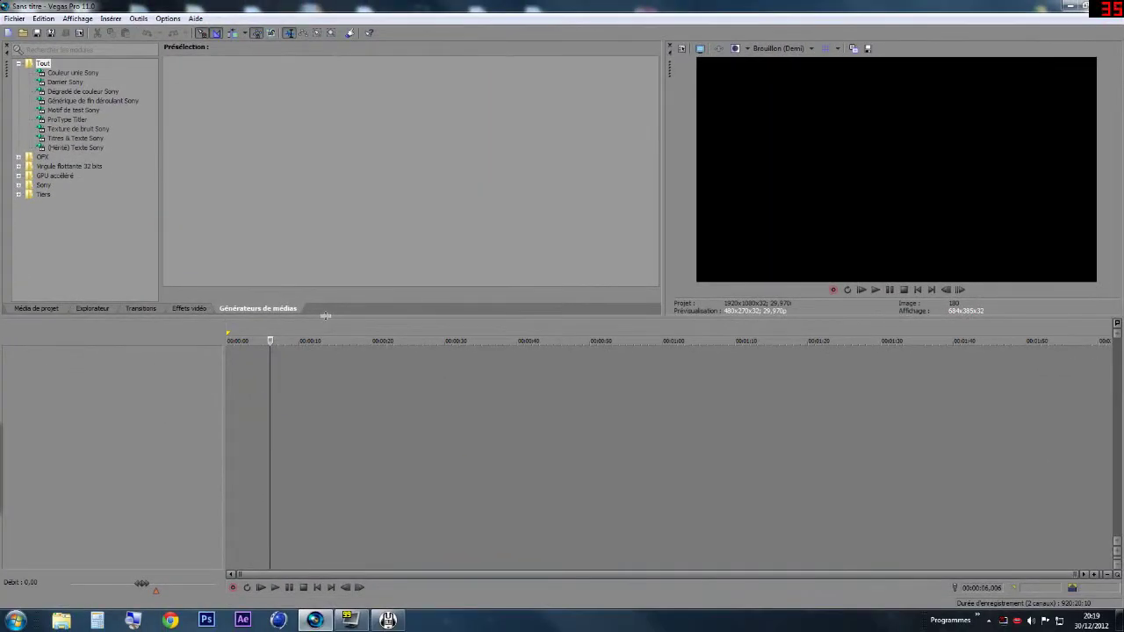
- Set the video preview quality to Brouillon (Complet)
{"action": "key", "text": "space"}
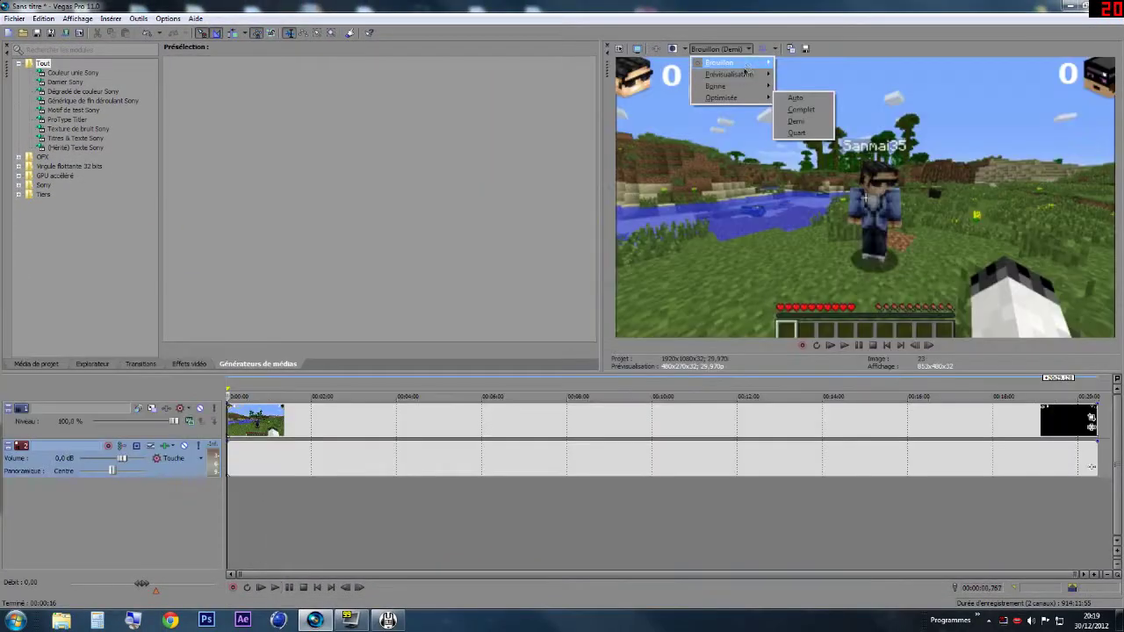
{"action": "mouse_move", "coordinate": [747, 65]}
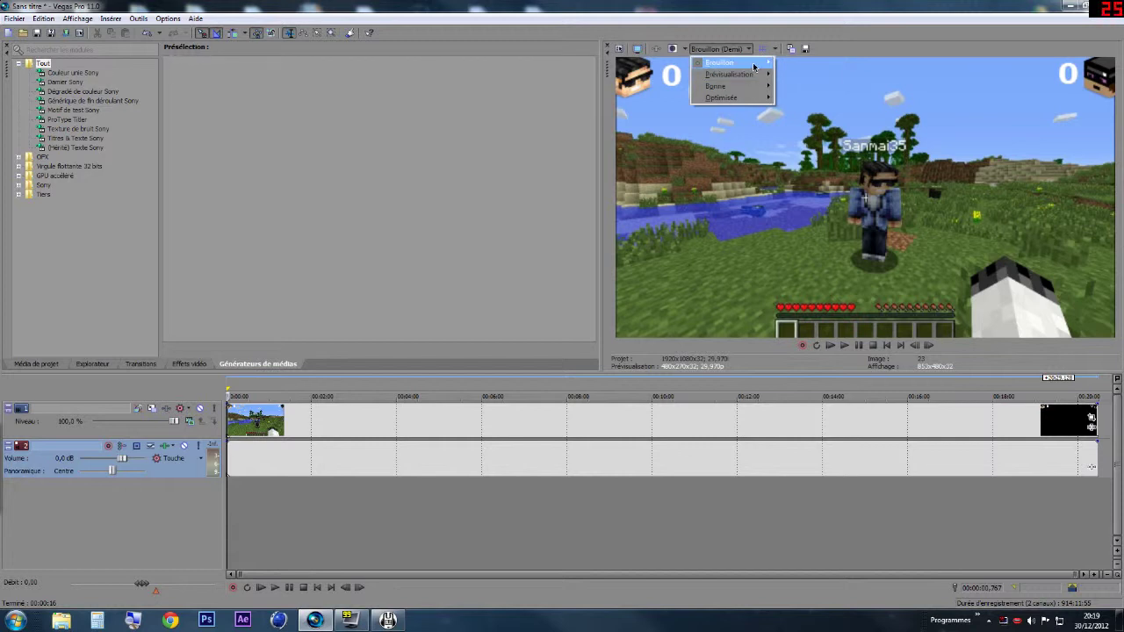
{"action": "left_click", "coordinate": [815, 102]}
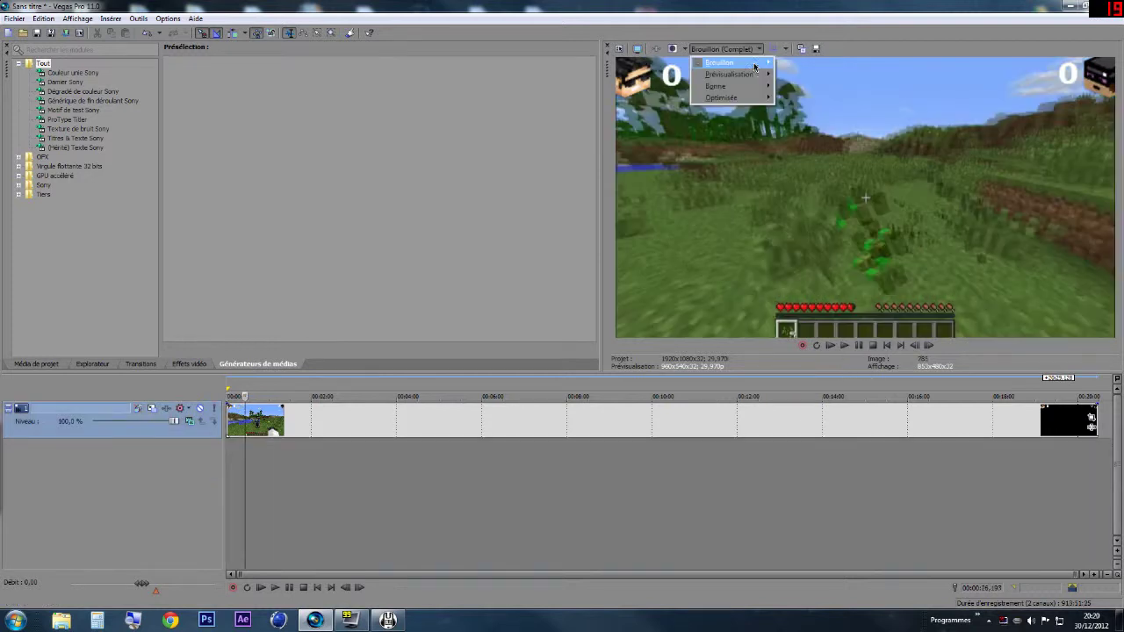
- Set the video preview quality to Optimisée (Complet), play the clip for a few seconds to check smoothness and pause it
{"action": "mouse_move", "coordinate": [737, 63]}
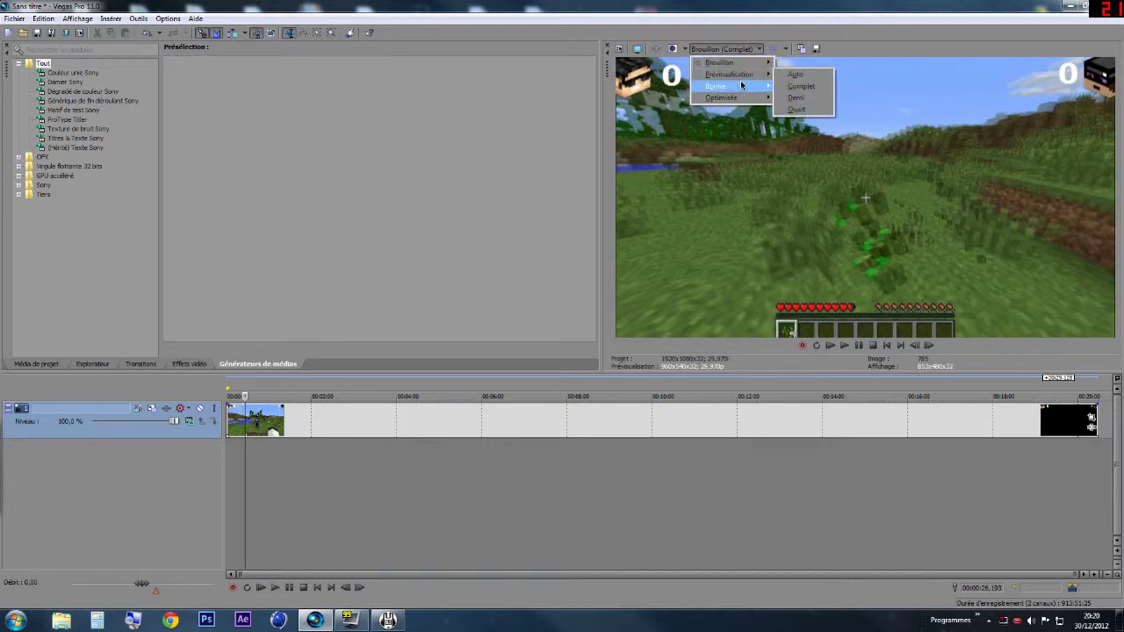
{"action": "mouse_move", "coordinate": [743, 99]}
{"action": "left_click", "coordinate": [800, 110]}
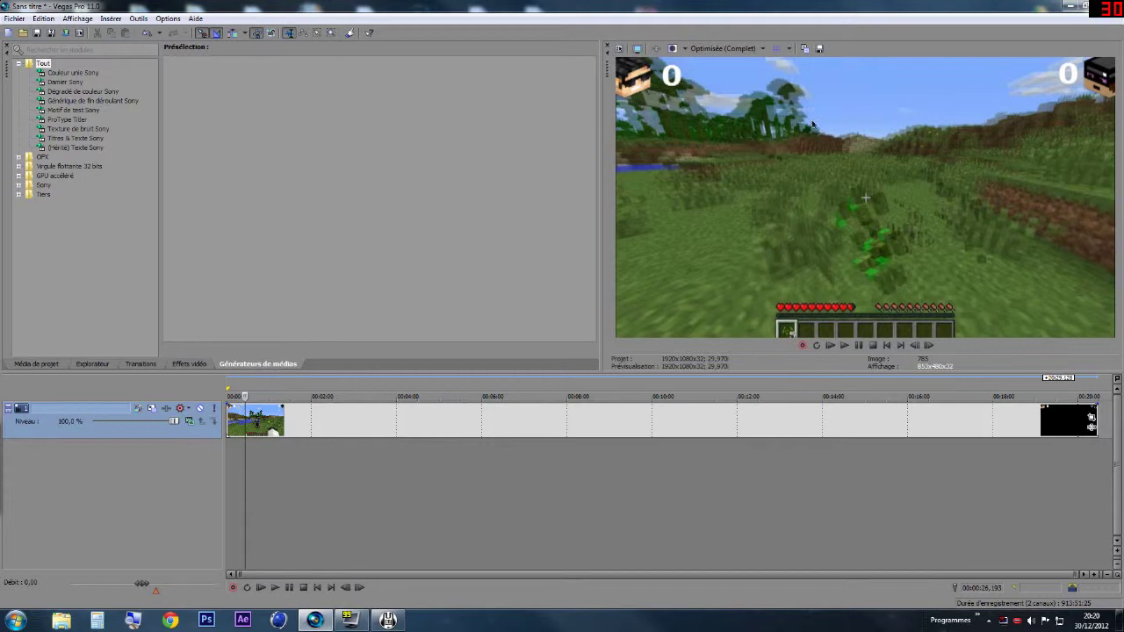
{"action": "left_click", "coordinate": [845, 347]}
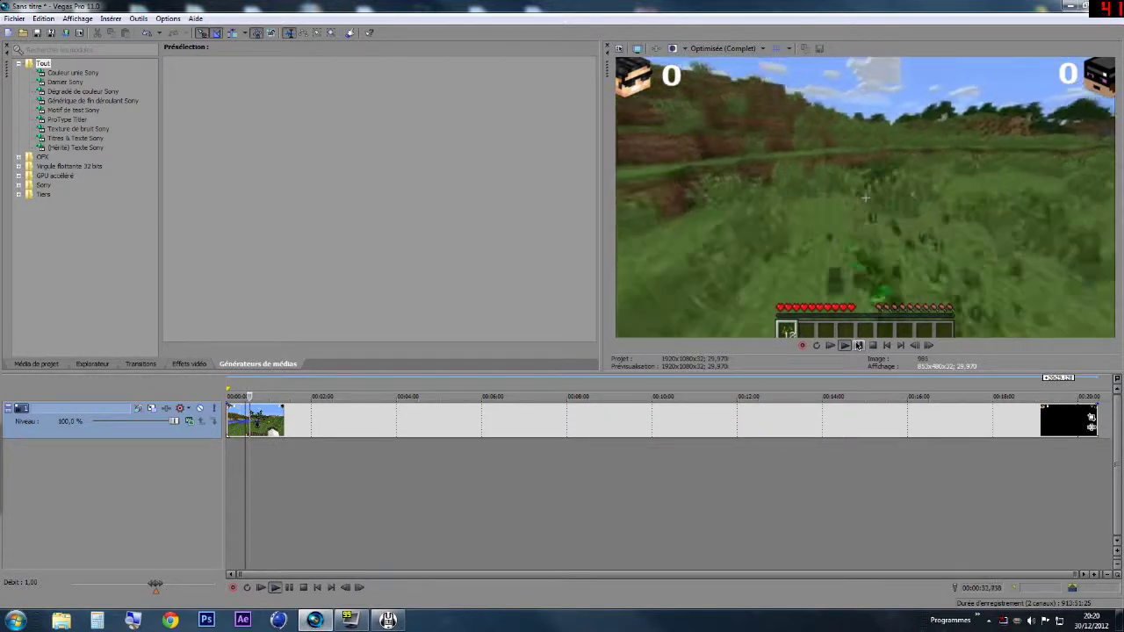
{"action": "left_click", "coordinate": [857, 344]}
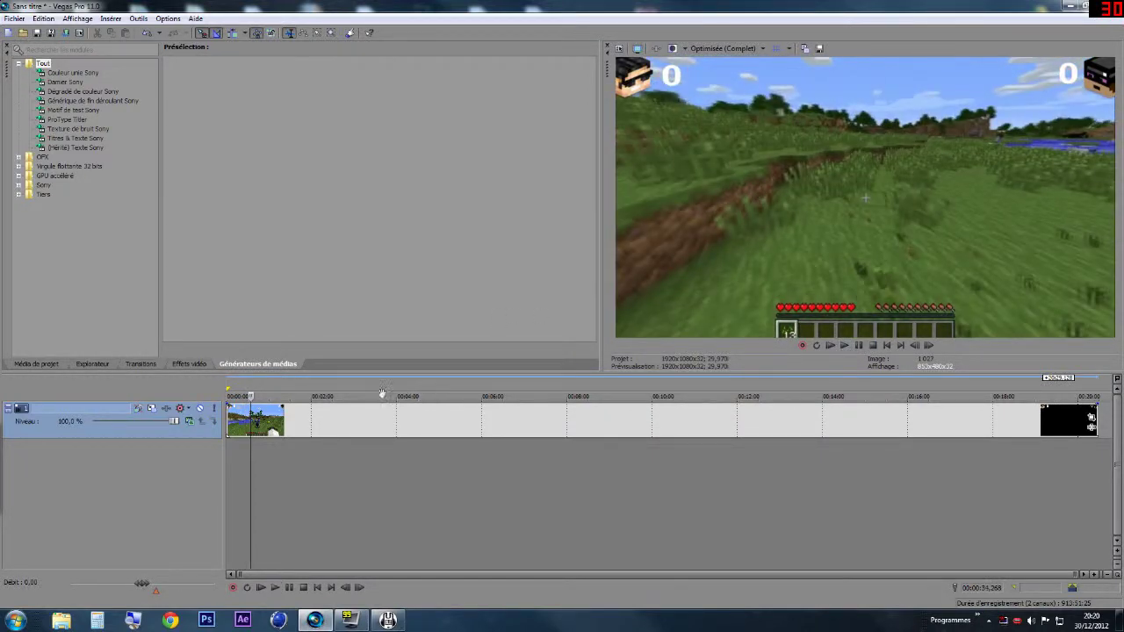